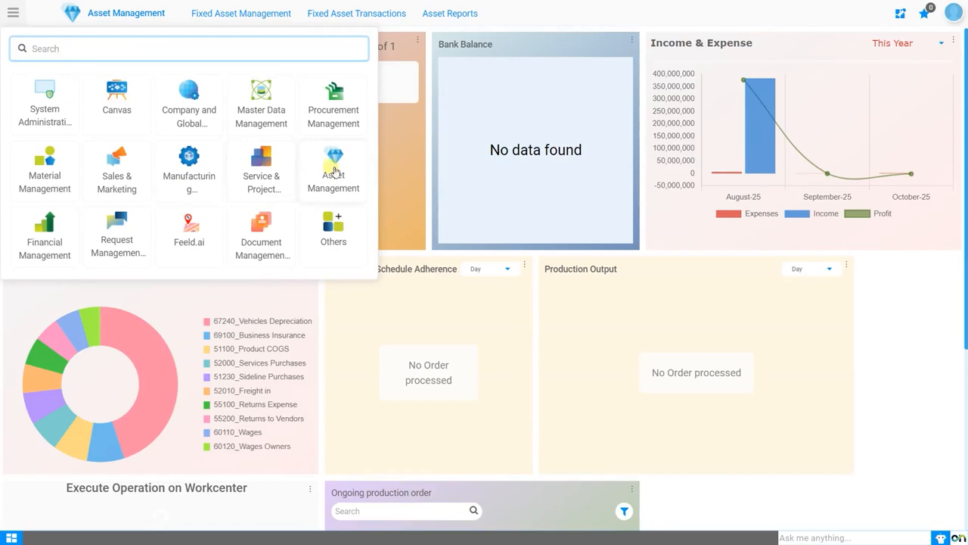
# - Open Stock/Asset Conversion in Asset Management's fixed asset management area and start a new record
pyautogui.click(333, 171)
pyautogui.click(239, 14)
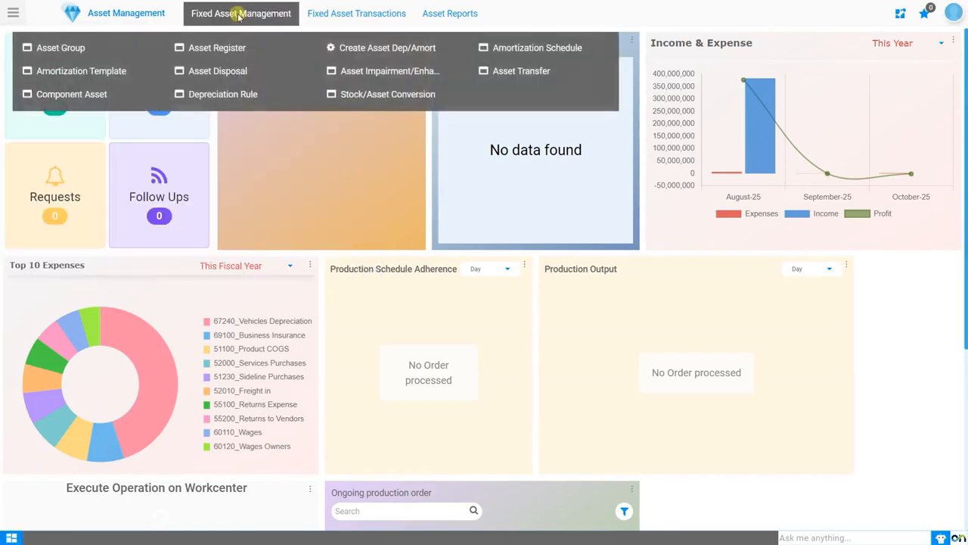
pyautogui.click(360, 97)
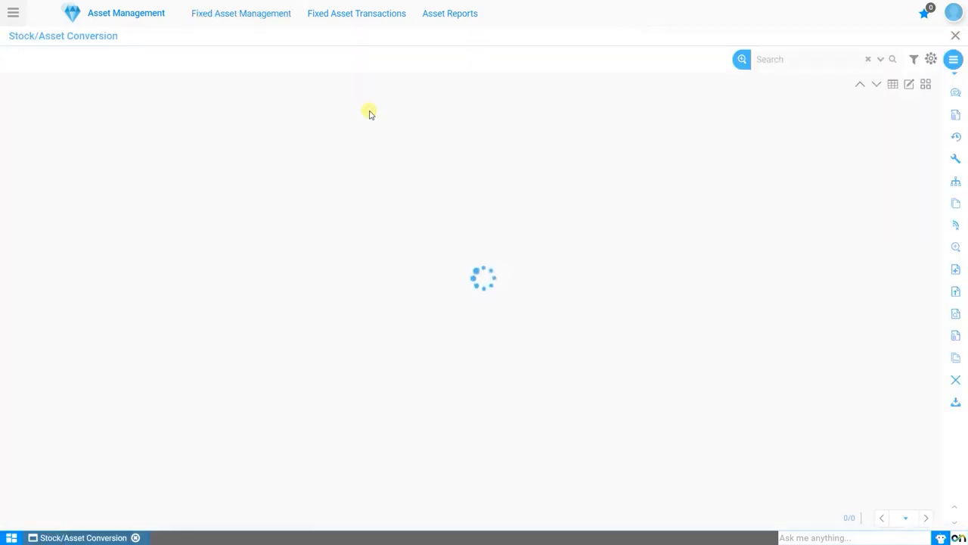
pyautogui.click(102, 59)
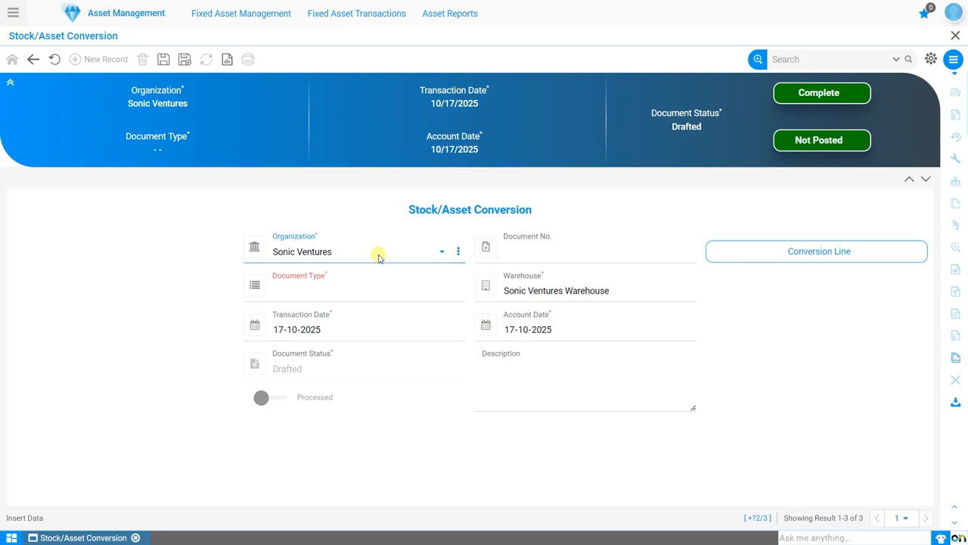
# - Set the document type to Stock Asset Conversion, keep Sonic Ventures Warehouse as the warehouse, and save the header record
pyautogui.click(573, 255)
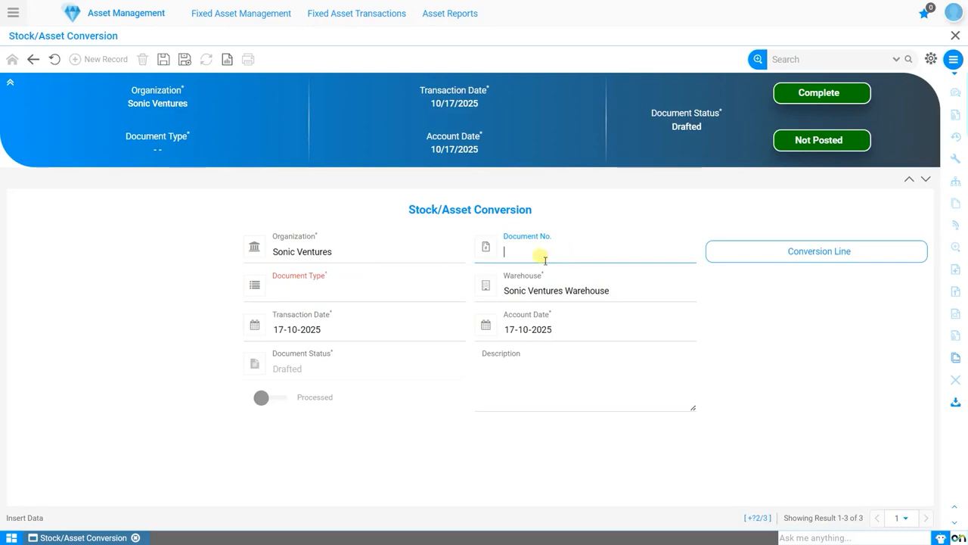
pyautogui.click(378, 291)
pyautogui.click(363, 305)
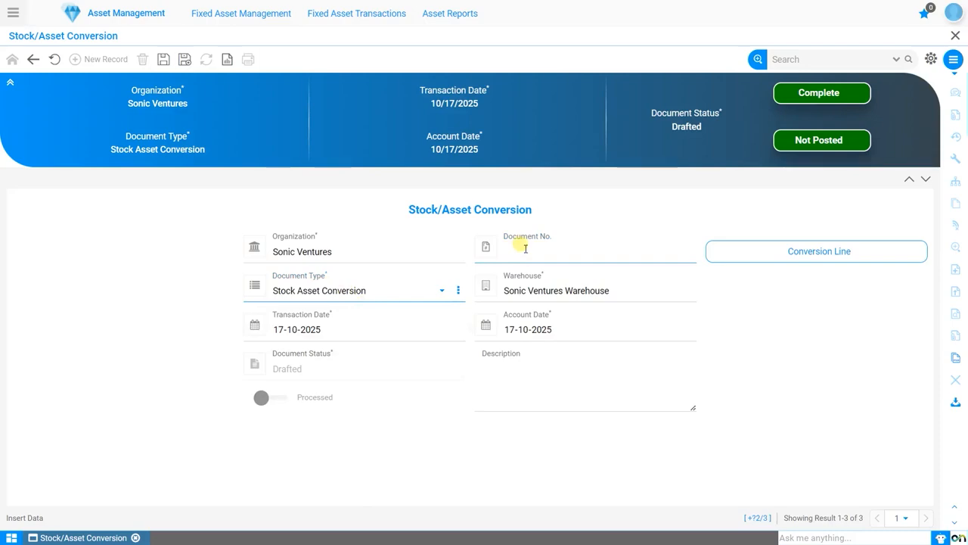
pyautogui.click(550, 295)
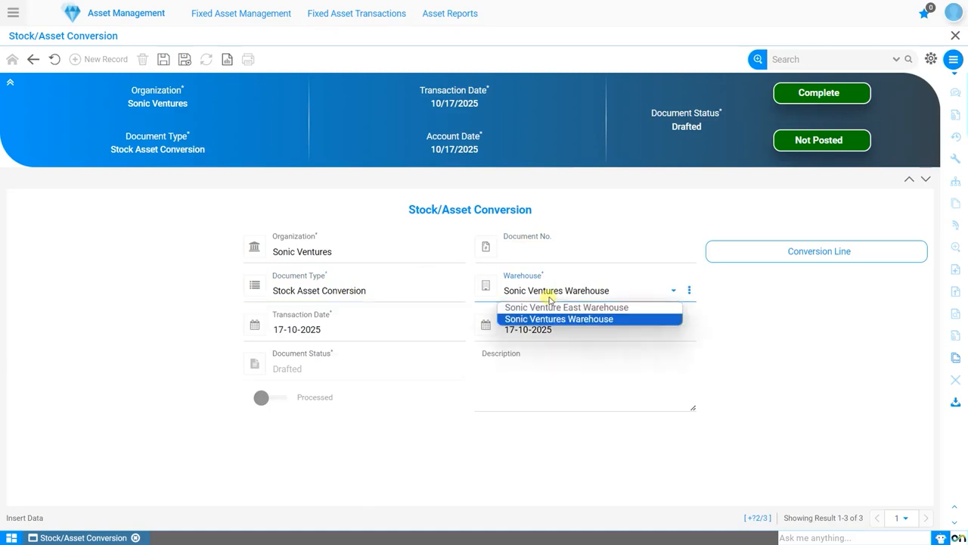
pyautogui.click(549, 296)
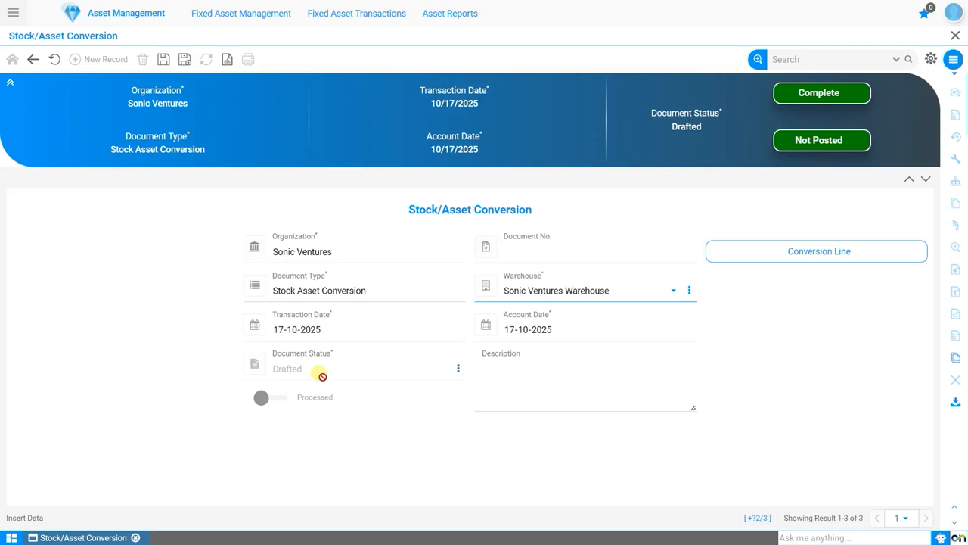
pyautogui.click(512, 368)
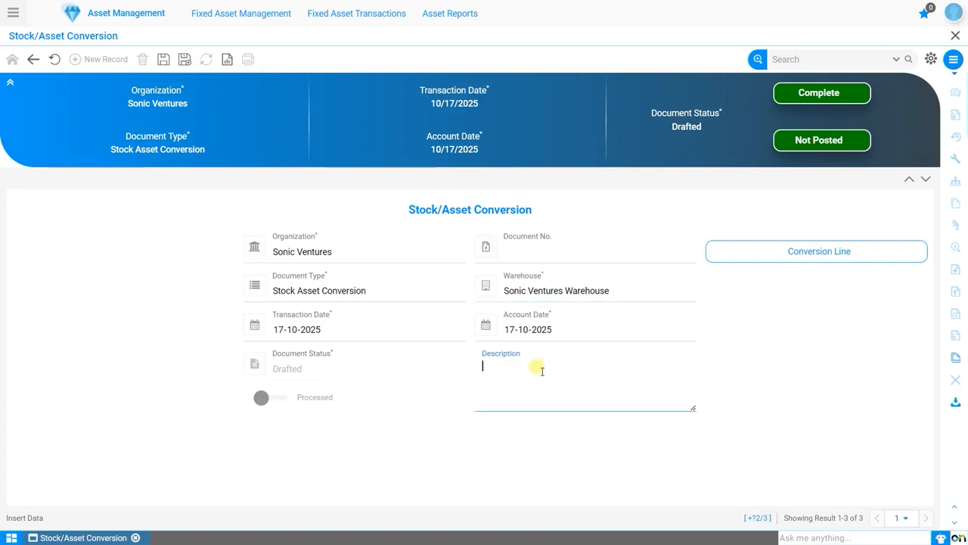
pyautogui.click(162, 60)
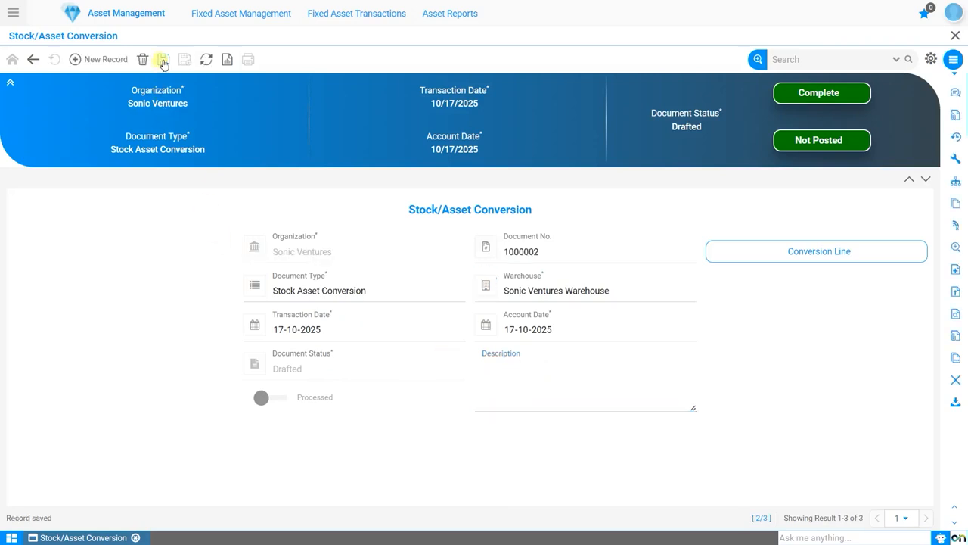
# - Start a new conversion line for the saved document with locator Sonic Ventures Warehouse_SVW-1(1*1*1)
pyautogui.click(835, 256)
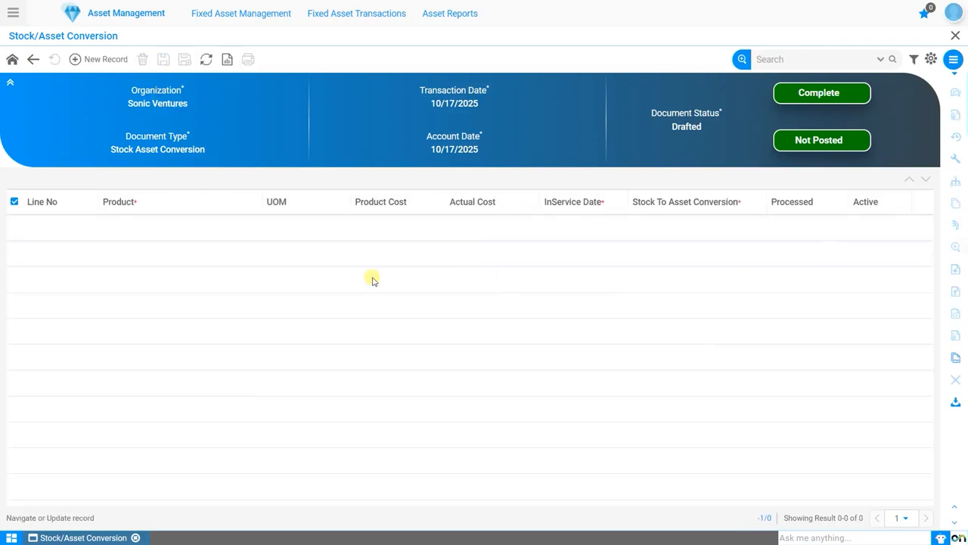
pyautogui.click(107, 60)
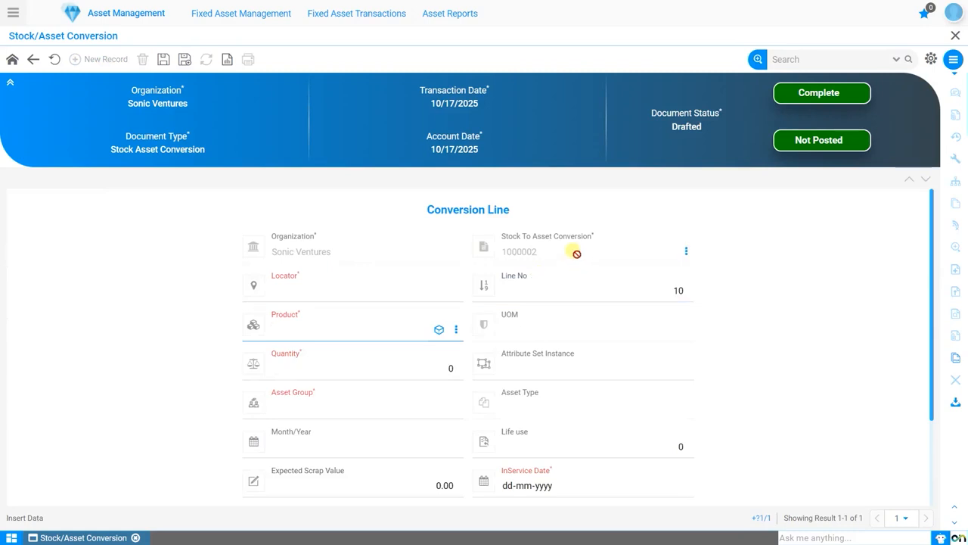
pyautogui.click(430, 291)
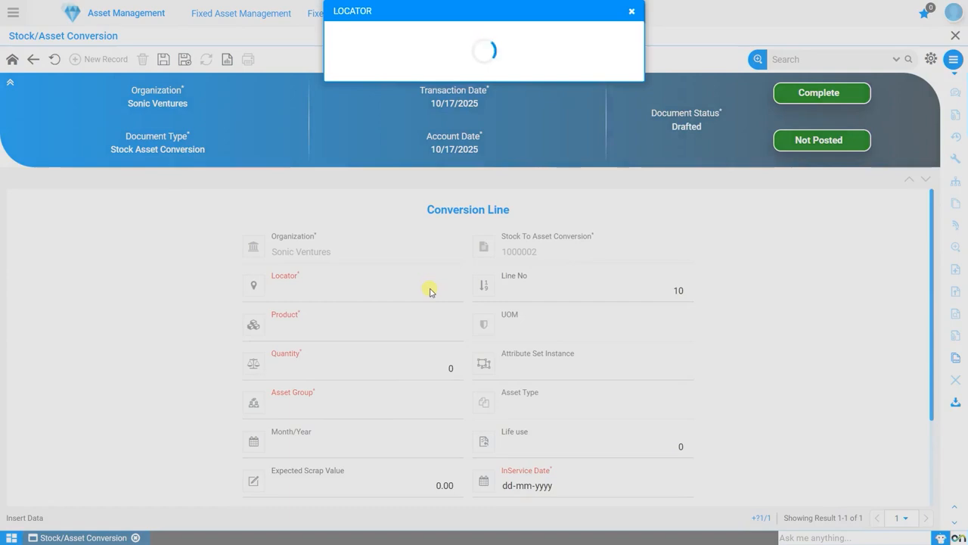
pyautogui.click(577, 230)
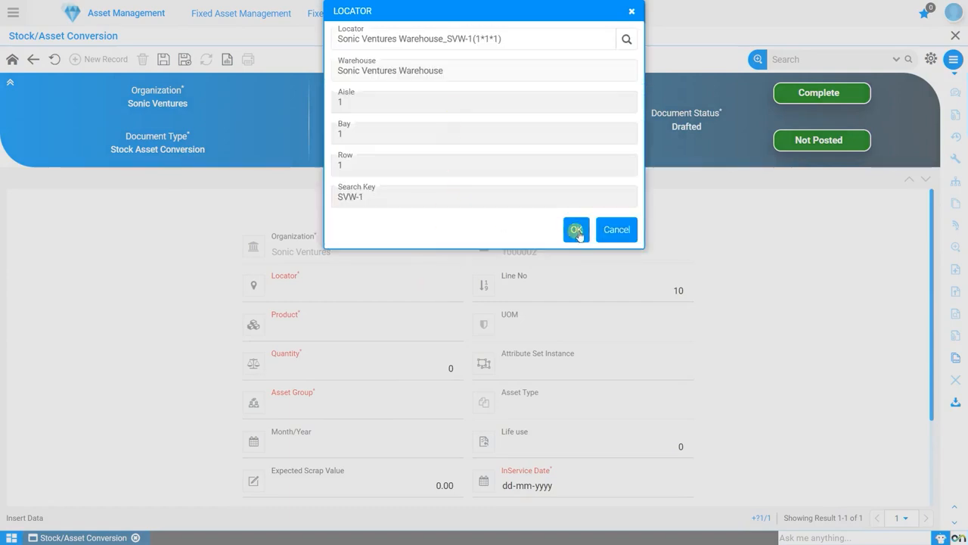
# - Set the conversion line's product to Motorbike and its quantity to 1
pyautogui.click(341, 330)
pyautogui.write('moto')
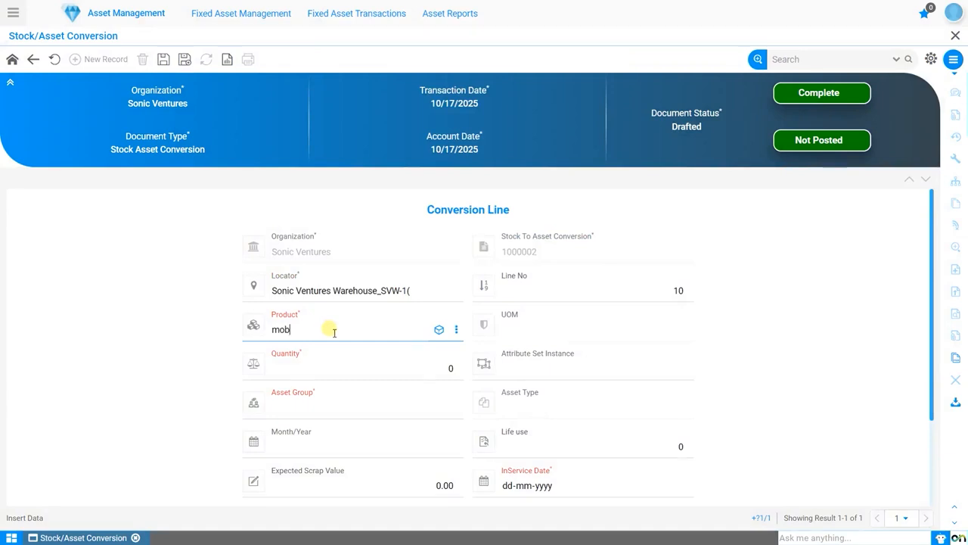
pyautogui.press('Return')
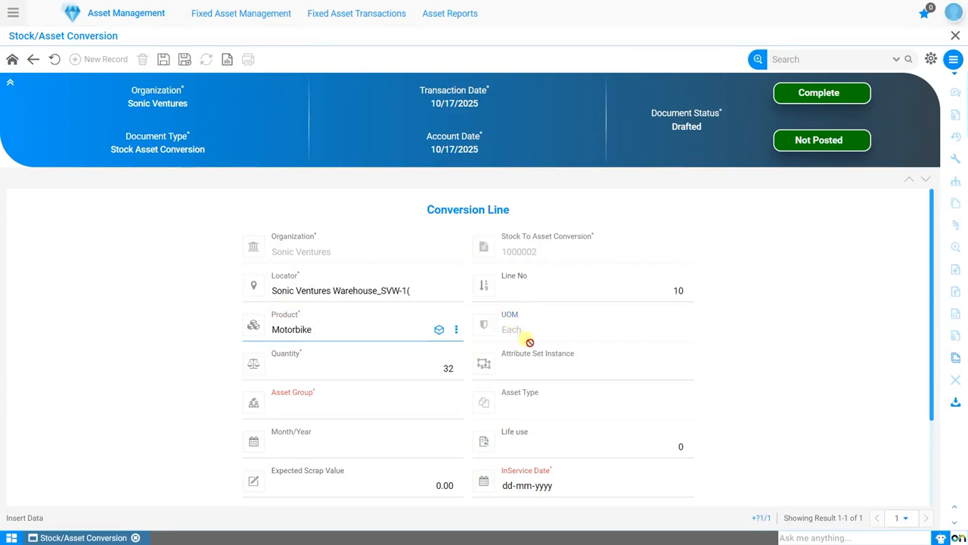
pyautogui.scroll(-1, 579, 395)
pyautogui.scroll(-1, 584, 394)
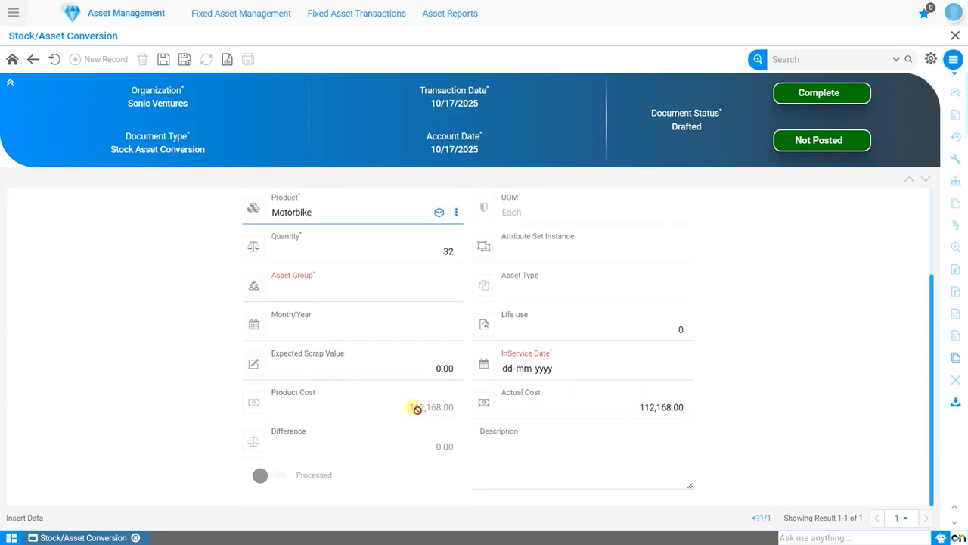
pyautogui.scroll(1, 417, 407)
pyautogui.click(436, 317)
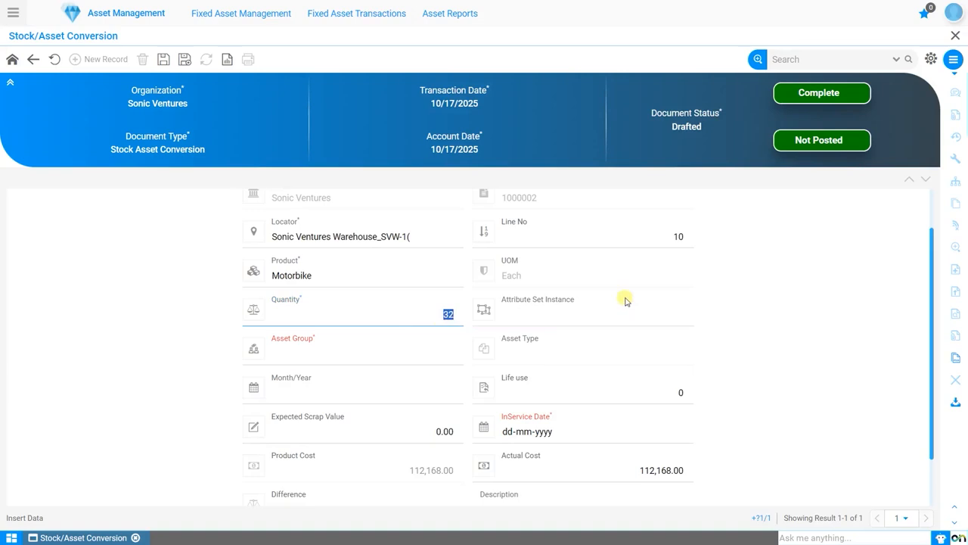
pyautogui.write('1')
pyautogui.click(745, 330)
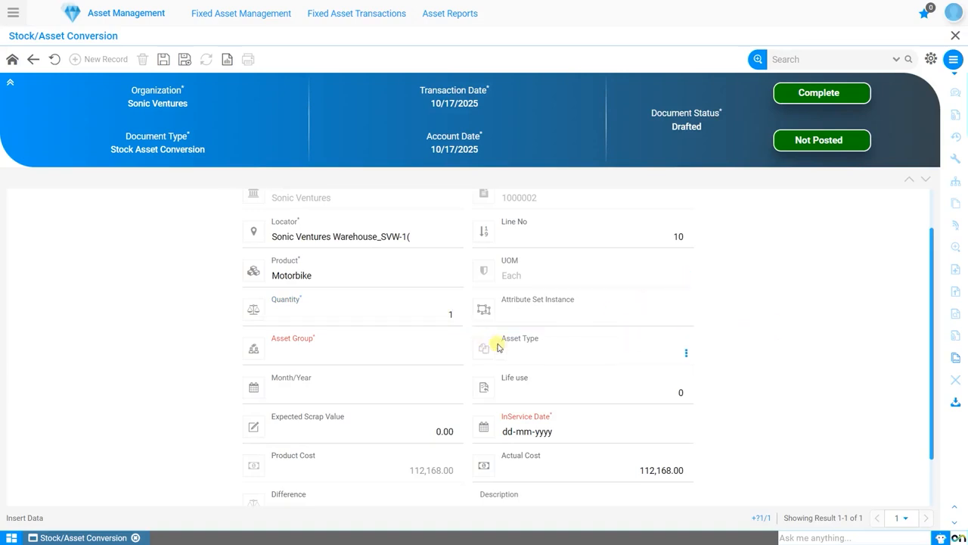
# - Set the line's asset group to Vehicle and review its Month/Year and life use fields
pyautogui.click(333, 350)
pyautogui.click(335, 371)
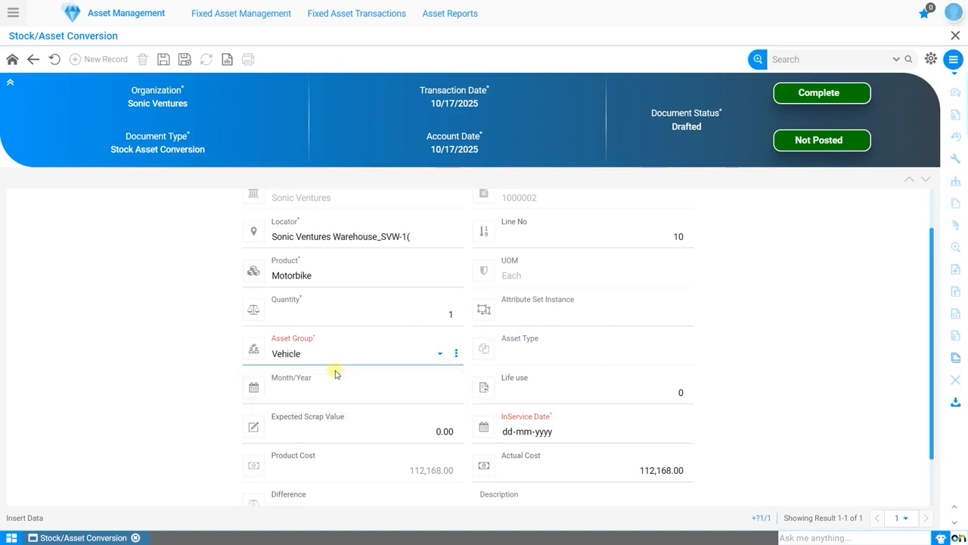
pyautogui.click(269, 392)
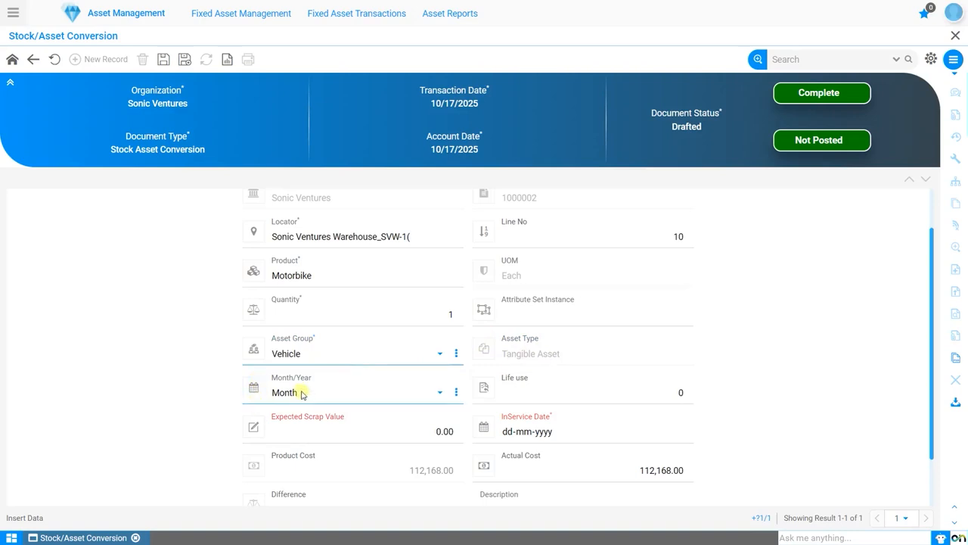
pyautogui.click(630, 391)
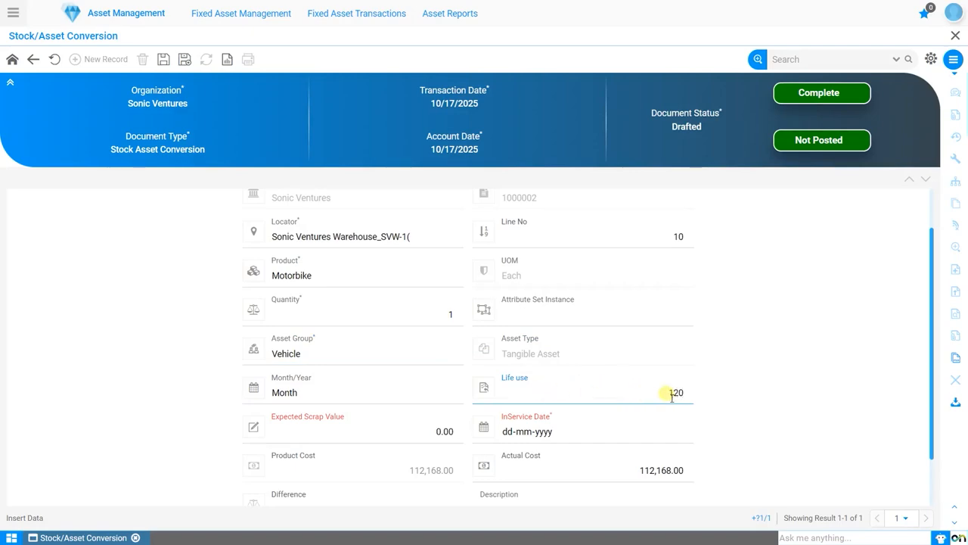
pyautogui.click(290, 395)
# - Set the expected scrap value to 5000 and the in-service date to 17-10-2025
pyautogui.click(322, 432)
pyautogui.write('5000')
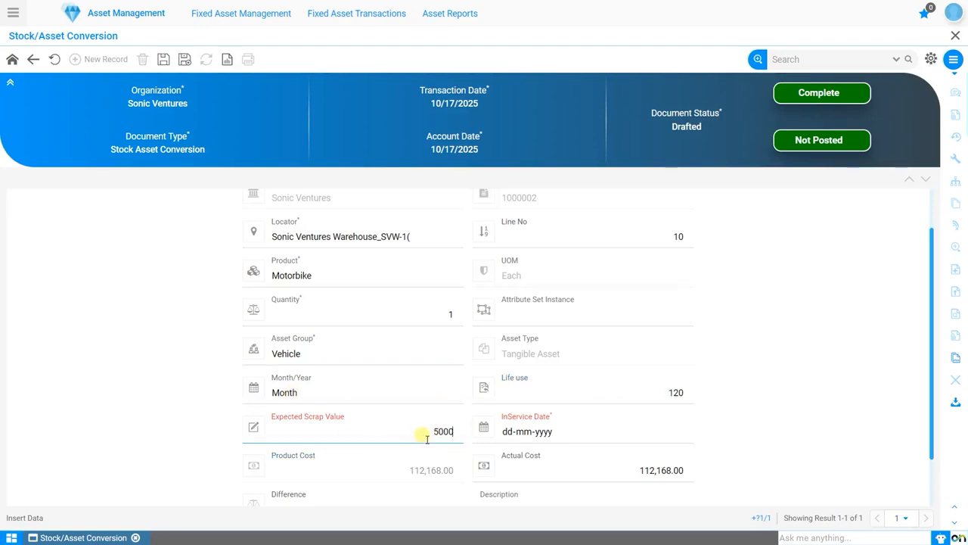
pyautogui.press('Tab')
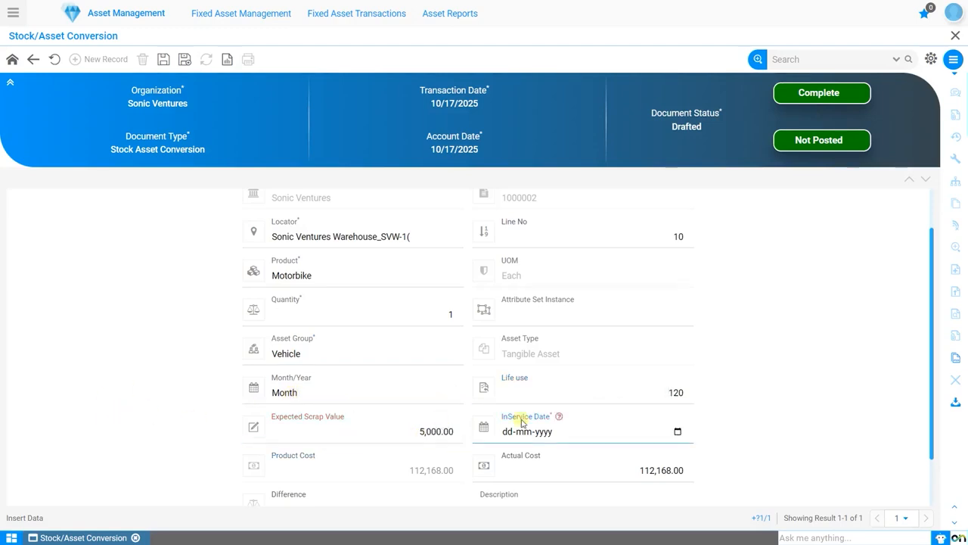
pyautogui.click(679, 432)
pyautogui.click(581, 331)
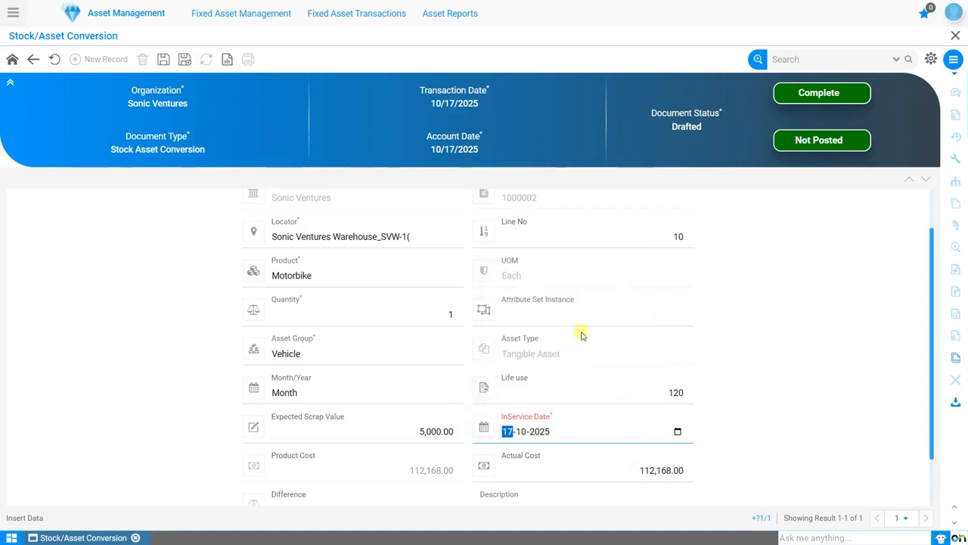
# - Check the line's actual cost, leave its description empty, and save the Motorbike conversion line
pyautogui.click(780, 417)
pyautogui.scroll(-1, 780, 416)
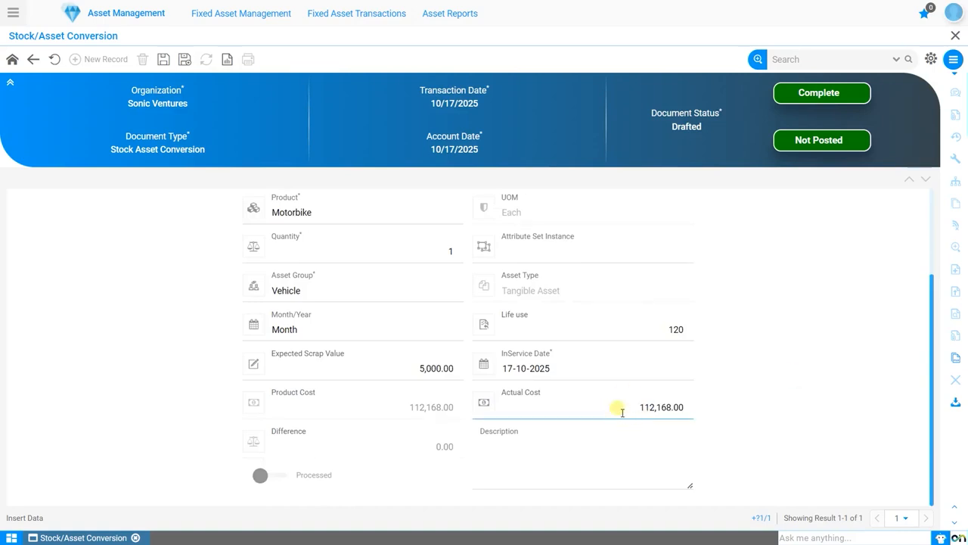
pyautogui.click(598, 457)
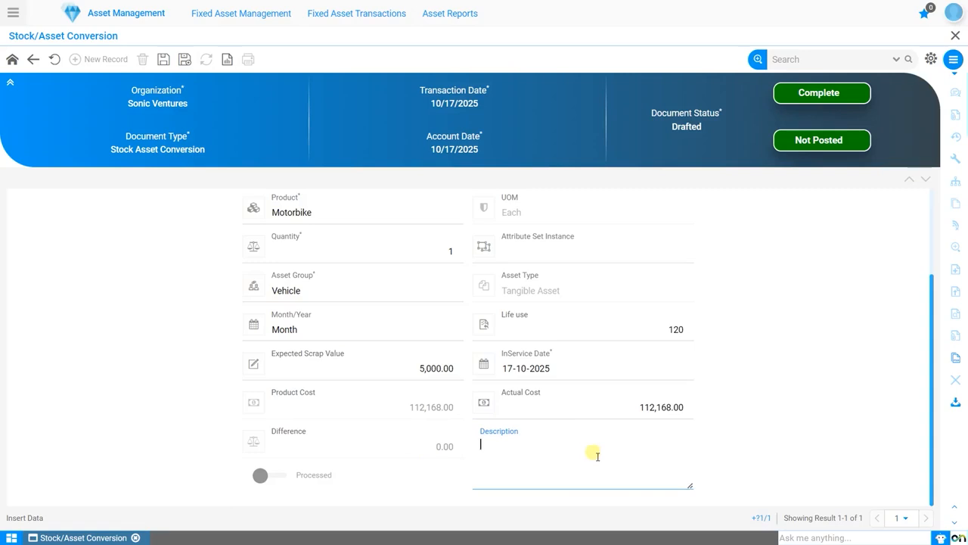
pyautogui.click(163, 59)
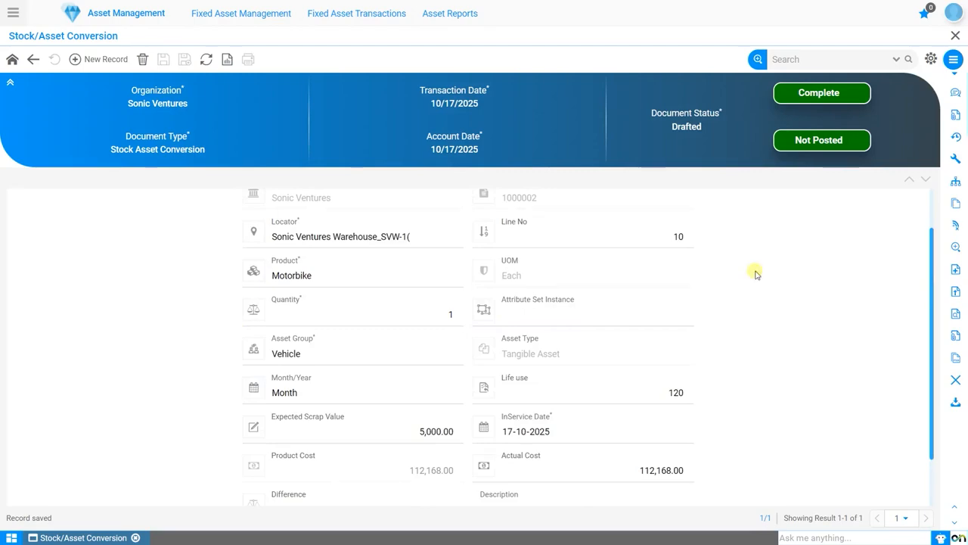
# - Return to the conversion's header record and complete the document with the Complete action
pyautogui.click(13, 59)
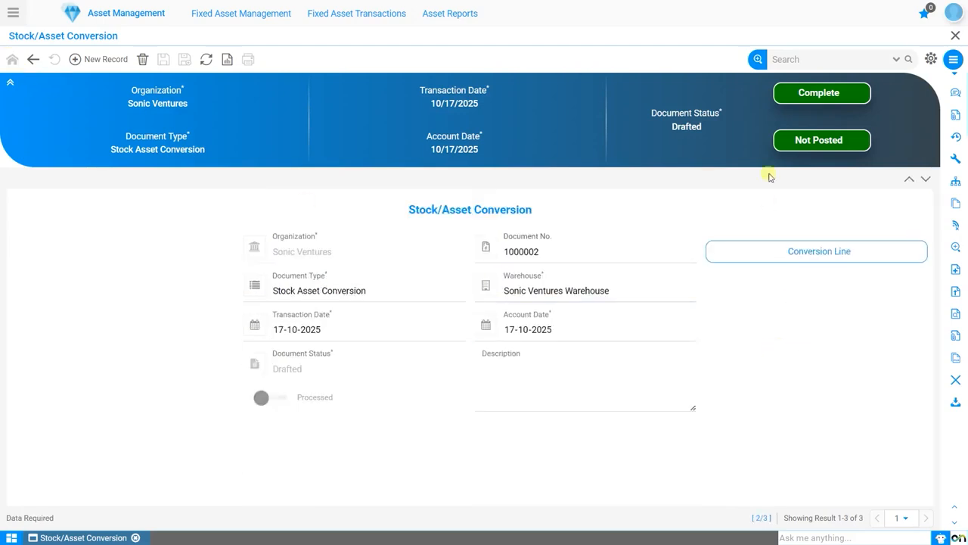
pyautogui.click(830, 99)
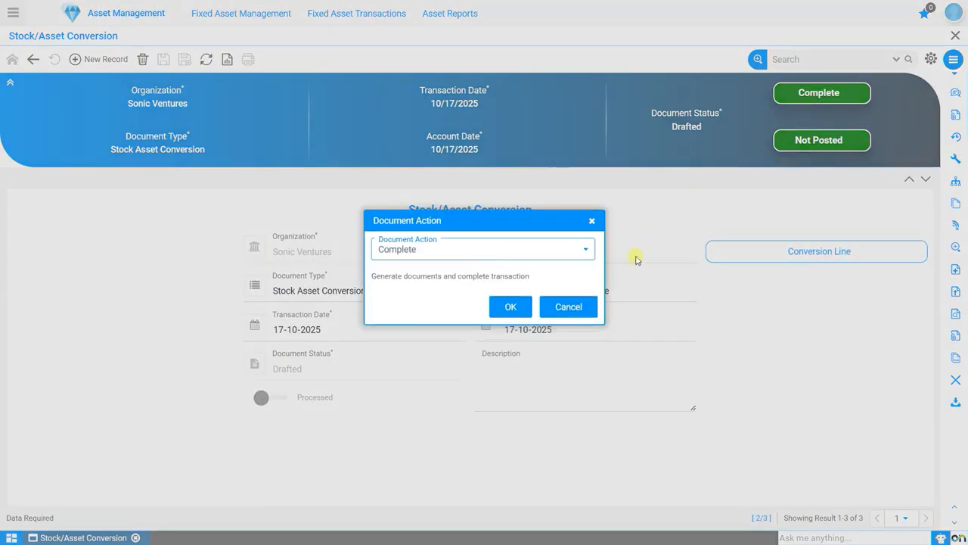
pyautogui.click(504, 306)
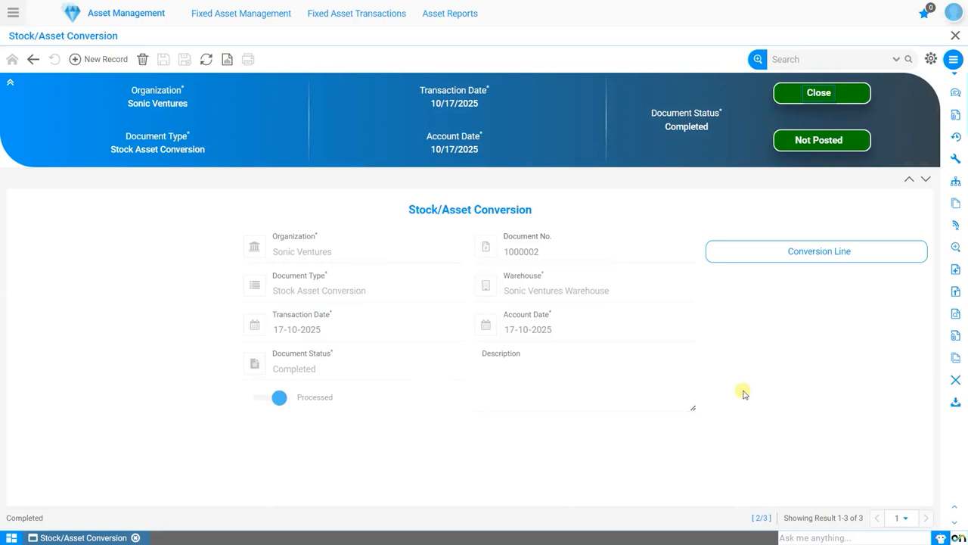
# - Post the completed stock/asset conversion to create its accounting entries, and dismiss the resulting notice
pyautogui.click(821, 142)
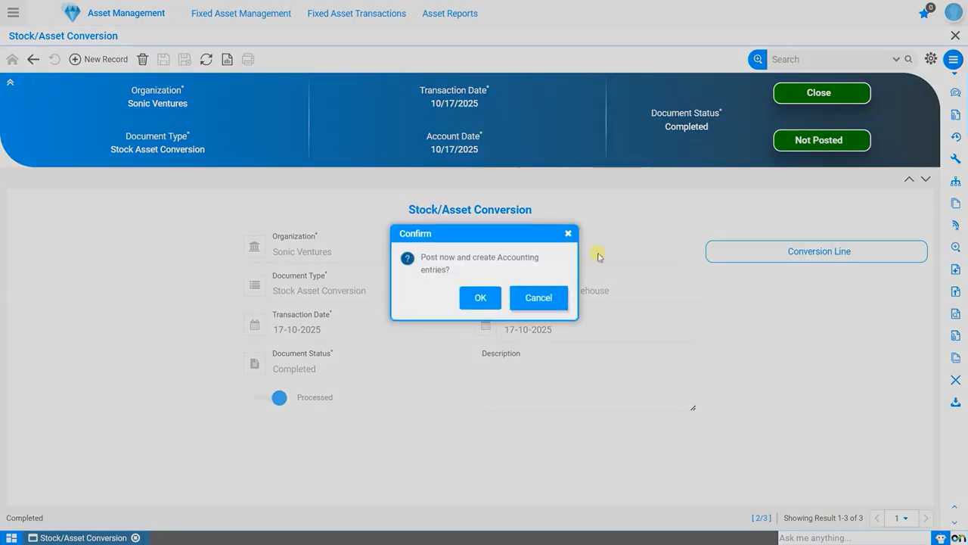
pyautogui.click(480, 297)
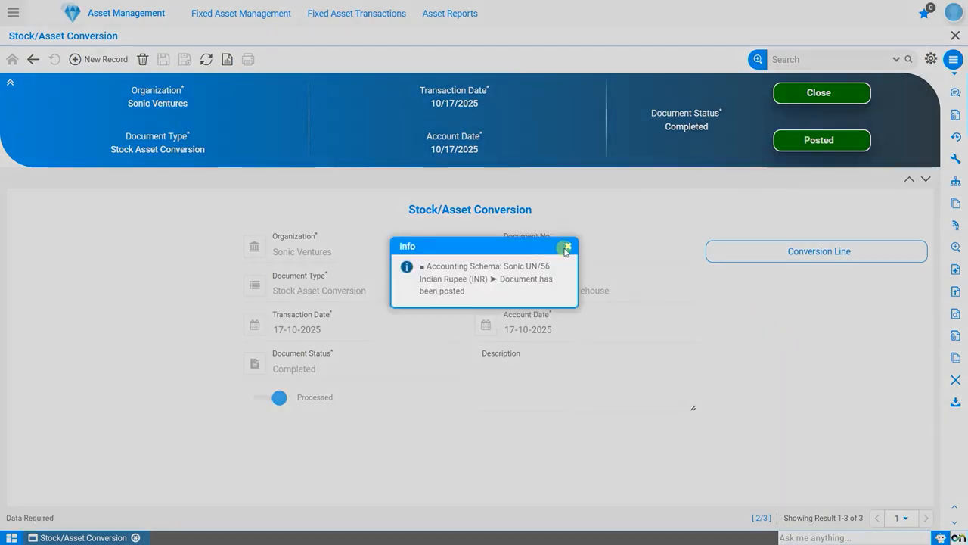
pyautogui.click(566, 247)
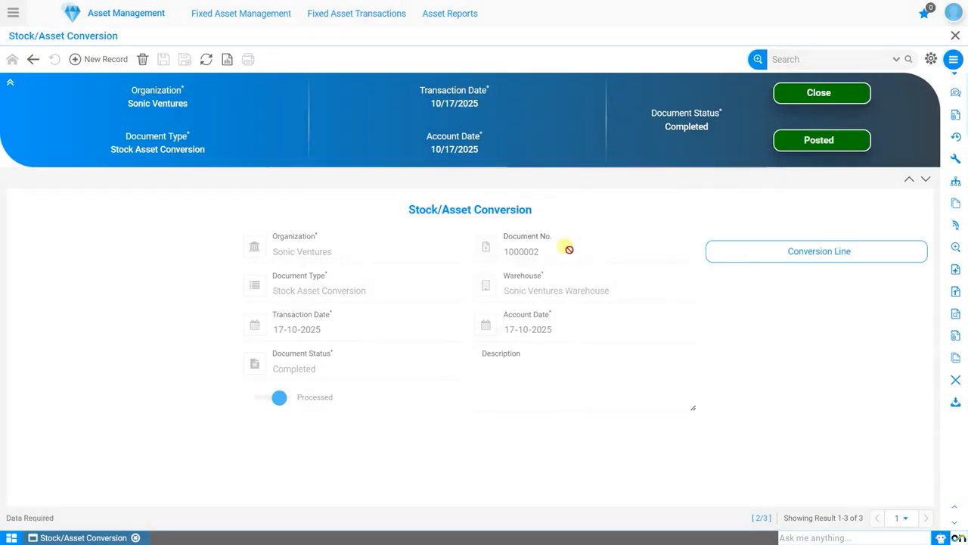
# - View the accounting entries of the posted conversion, widening the account column to read the full account names
pyautogui.click(819, 140)
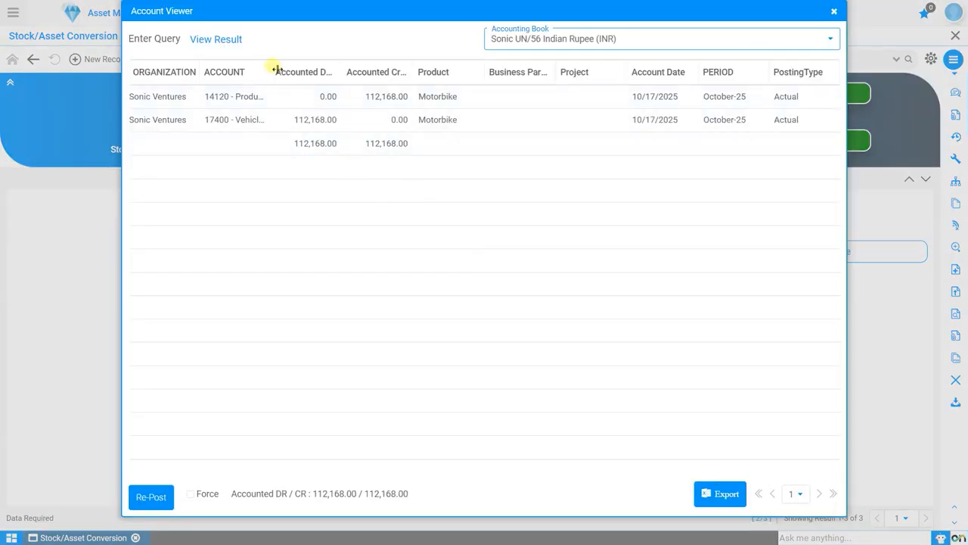
pyautogui.moveTo(277, 69); pyautogui.dragTo(359, 68)
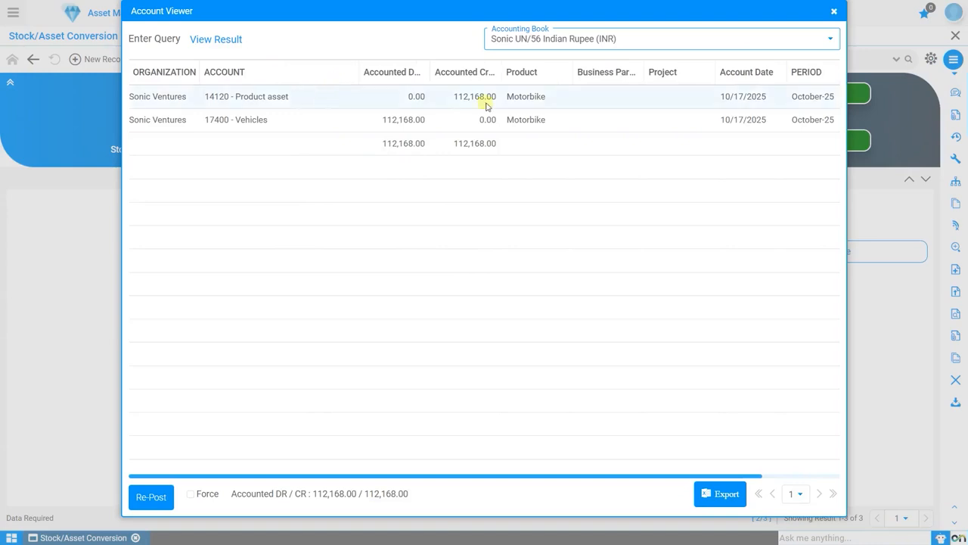
# - Check the Vehicles account entry of the posted conversion, and close the account viewer
pyautogui.click(238, 127)
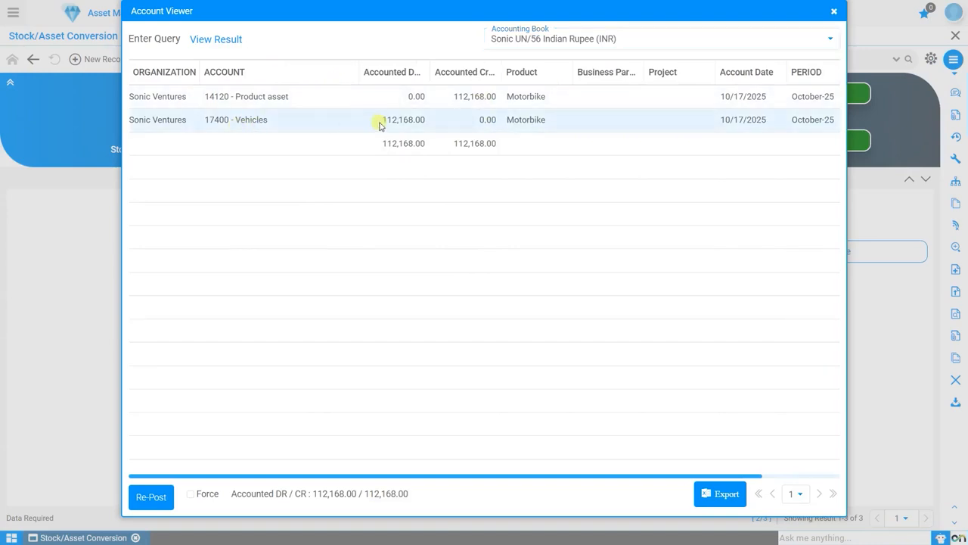
pyautogui.click(834, 11)
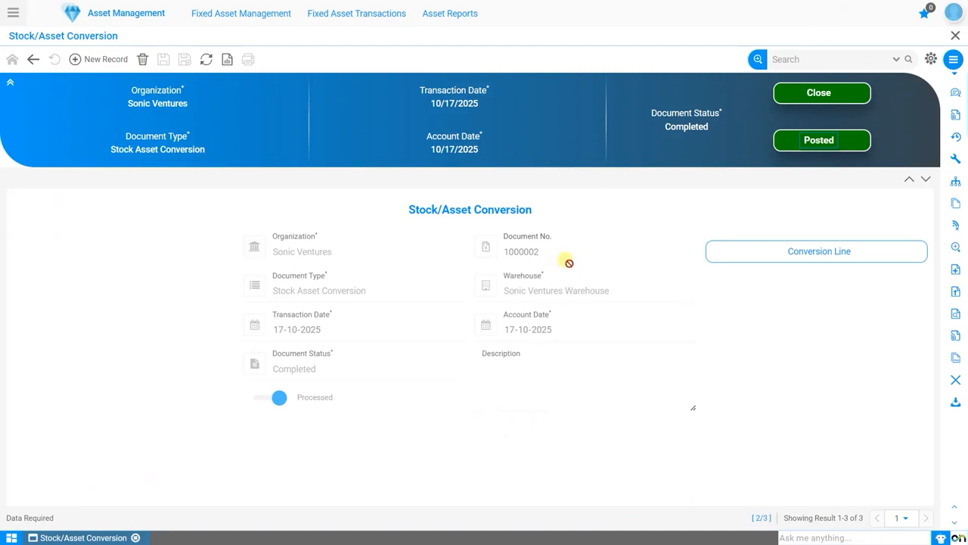
# - Open the Motorbike record in the Asset Register, review its life and depreciation details, and return to the main asset record
pyautogui.click(249, 13)
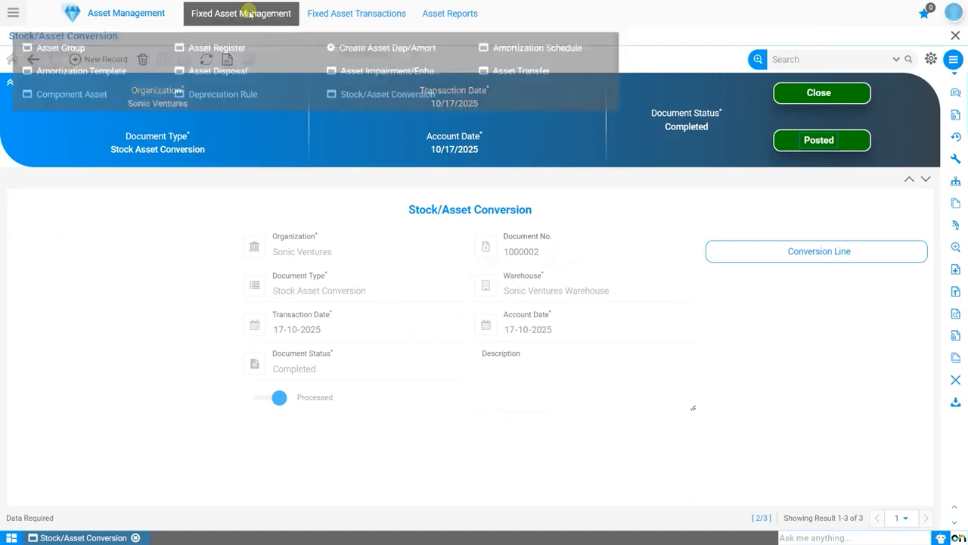
pyautogui.click(218, 48)
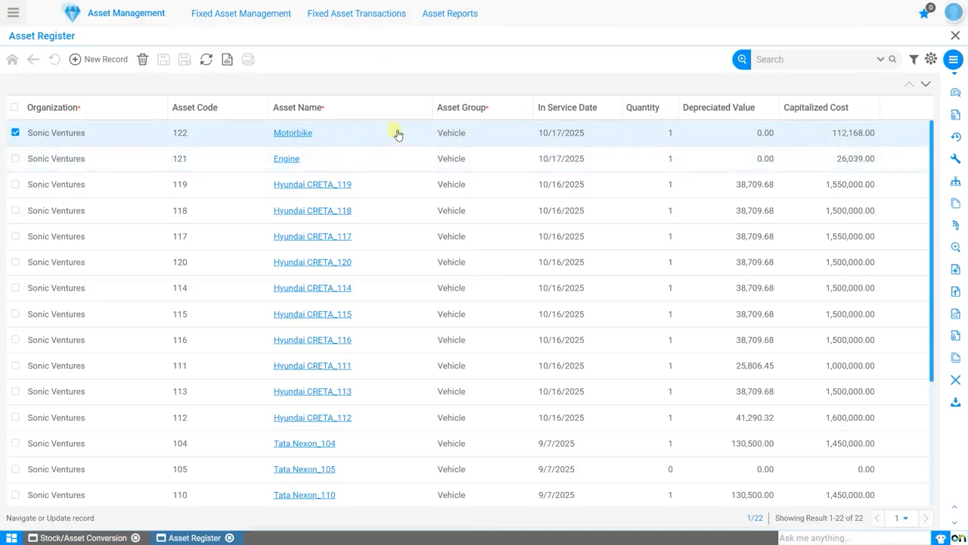
pyautogui.click(298, 132)
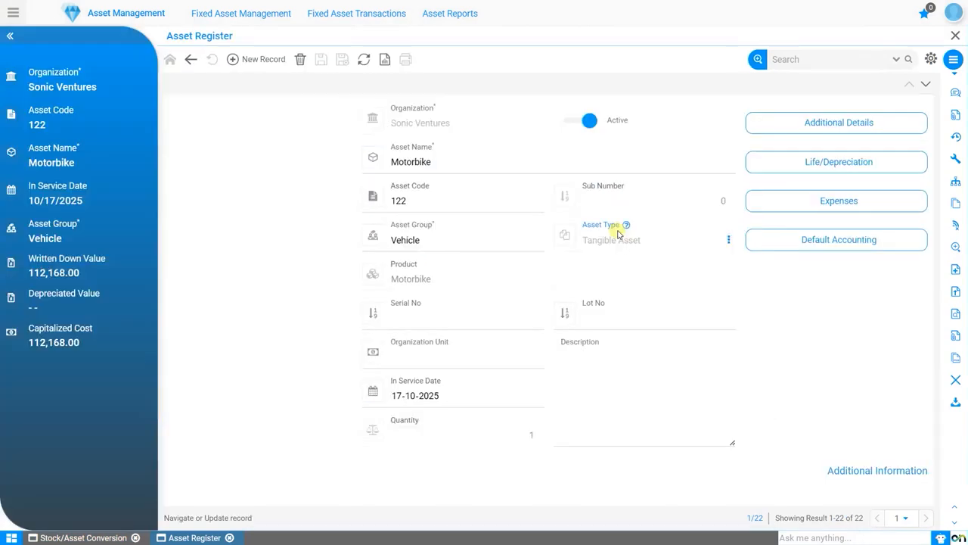
pyautogui.click(824, 166)
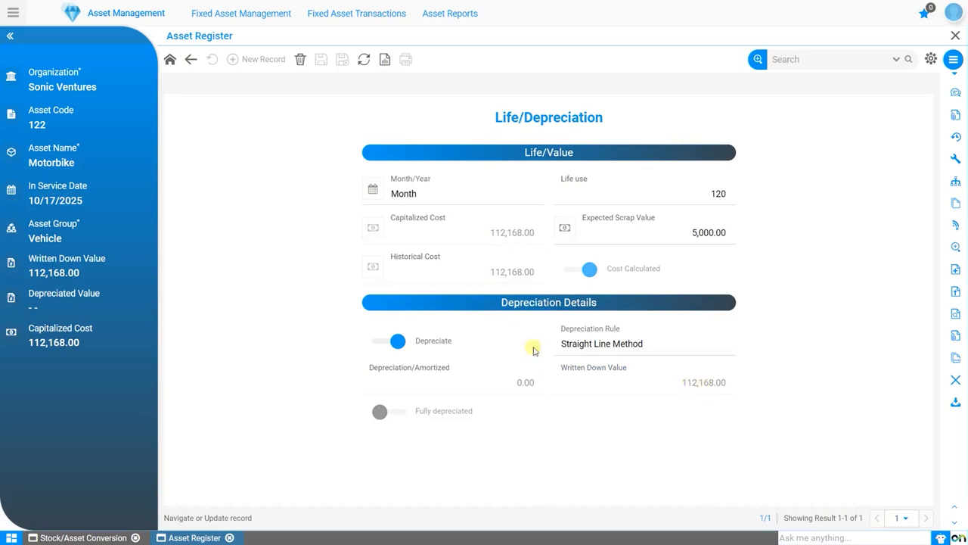
pyautogui.click(170, 59)
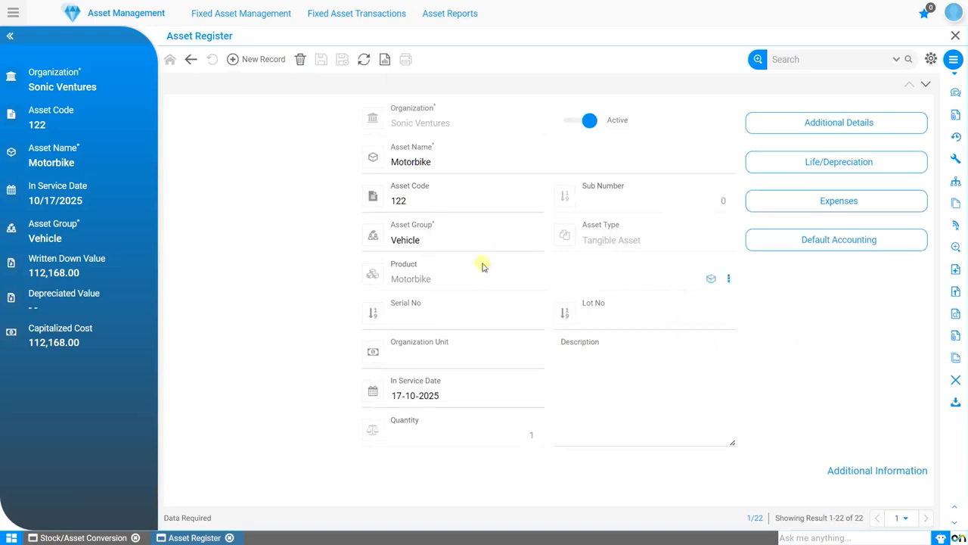
# - Open the Generate Asset Schedule process and set its organization to Sonic Ventures and its asset group to Vehicle
pyautogui.click(350, 21)
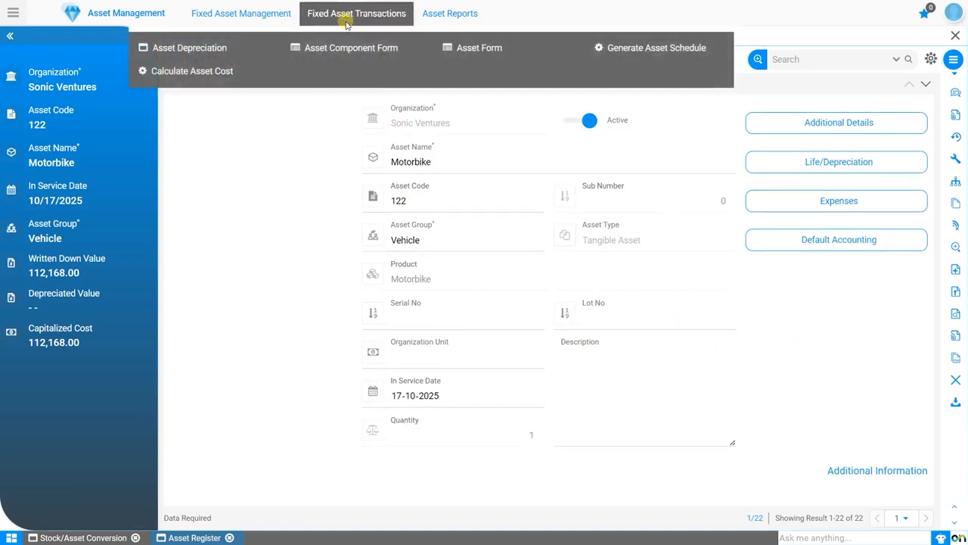
pyautogui.click(649, 50)
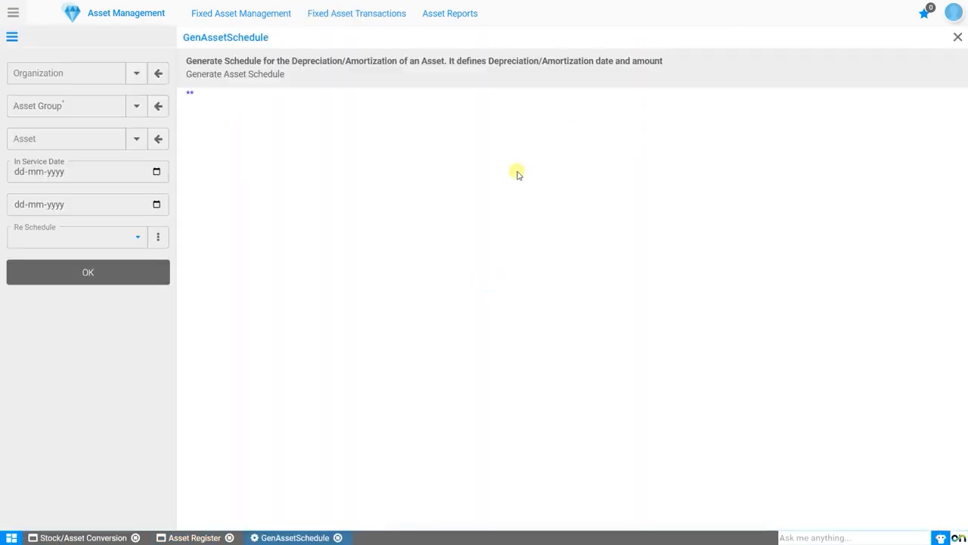
pyautogui.click(133, 75)
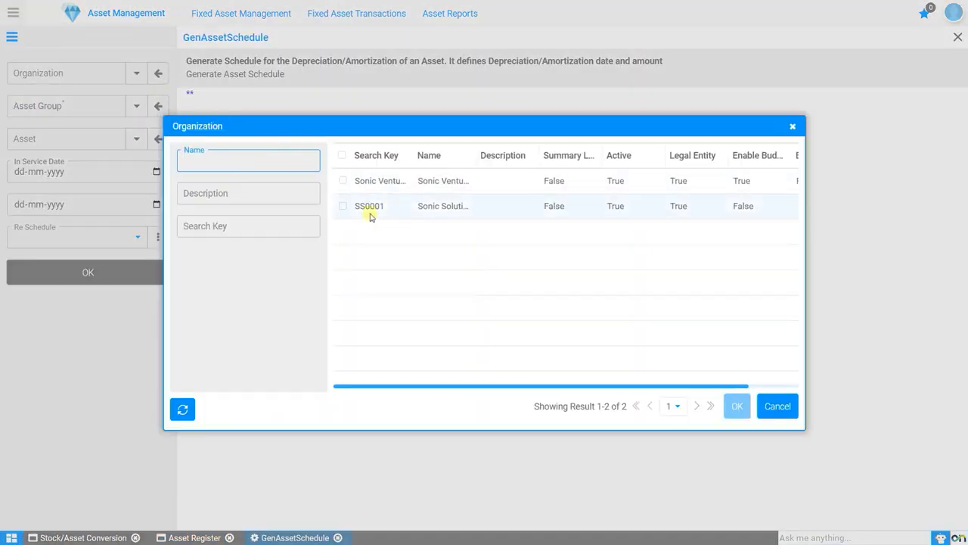
pyautogui.click(738, 408)
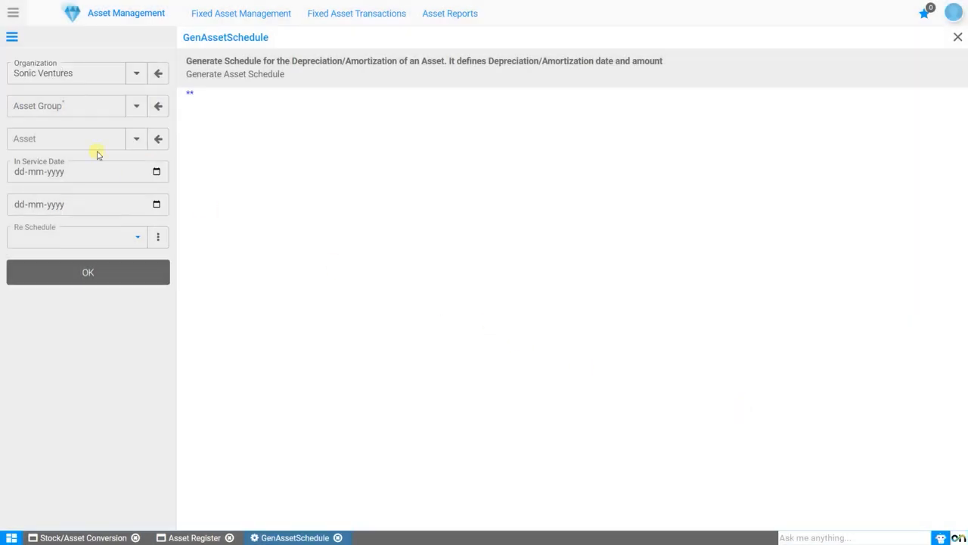
pyautogui.click(136, 108)
pyautogui.click(413, 182)
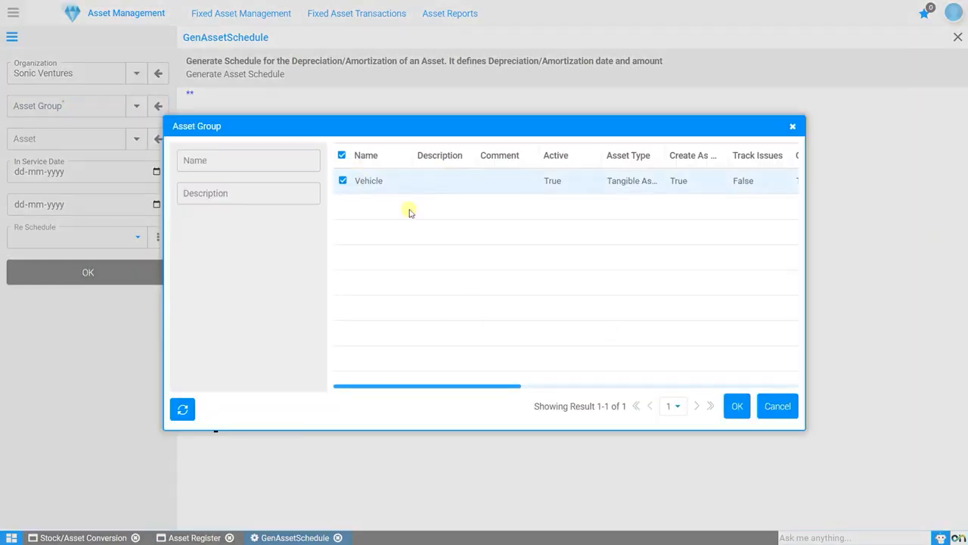
pyautogui.click(735, 404)
# - Choose the Motorbike with search key 122 as the asset, leave the dates empty, and generate its depreciation schedule
pyautogui.click(137, 138)
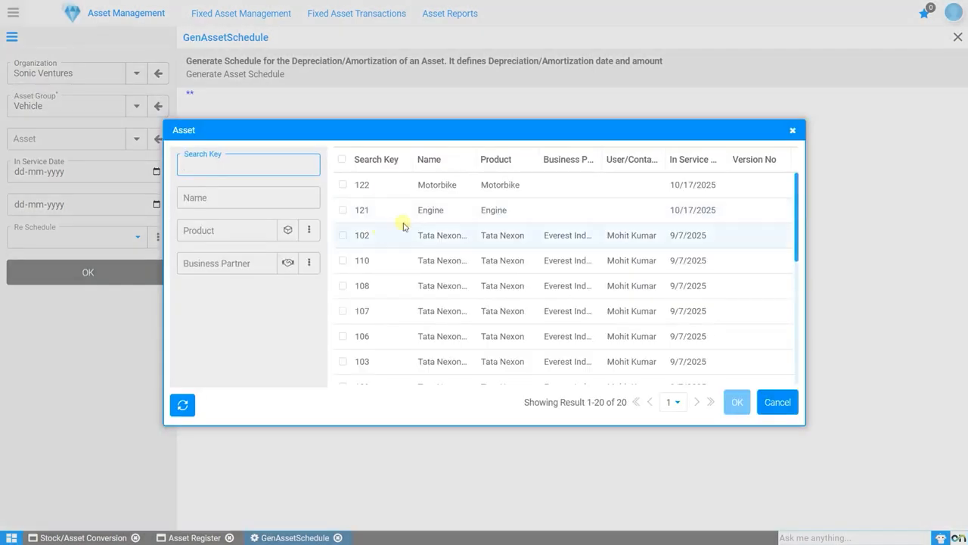
pyautogui.click(441, 186)
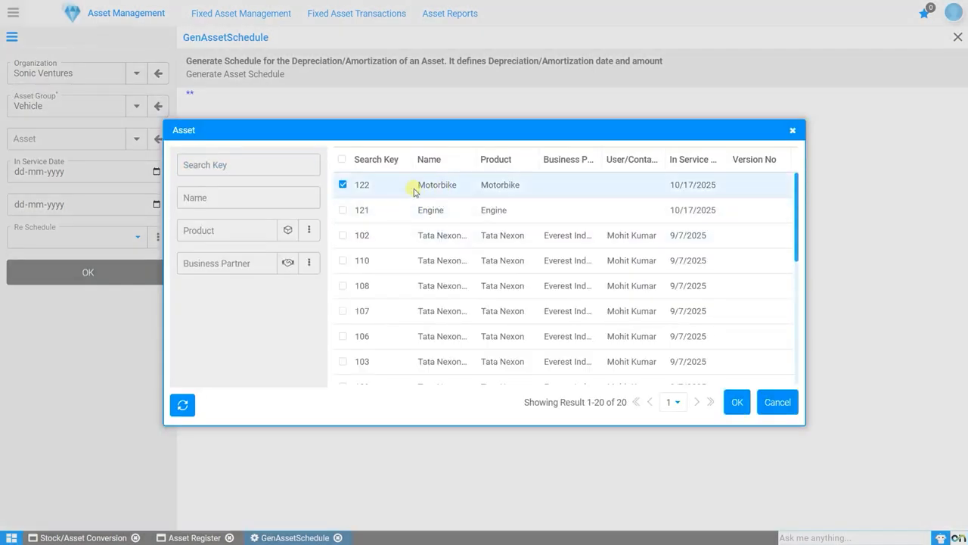
pyautogui.click(735, 402)
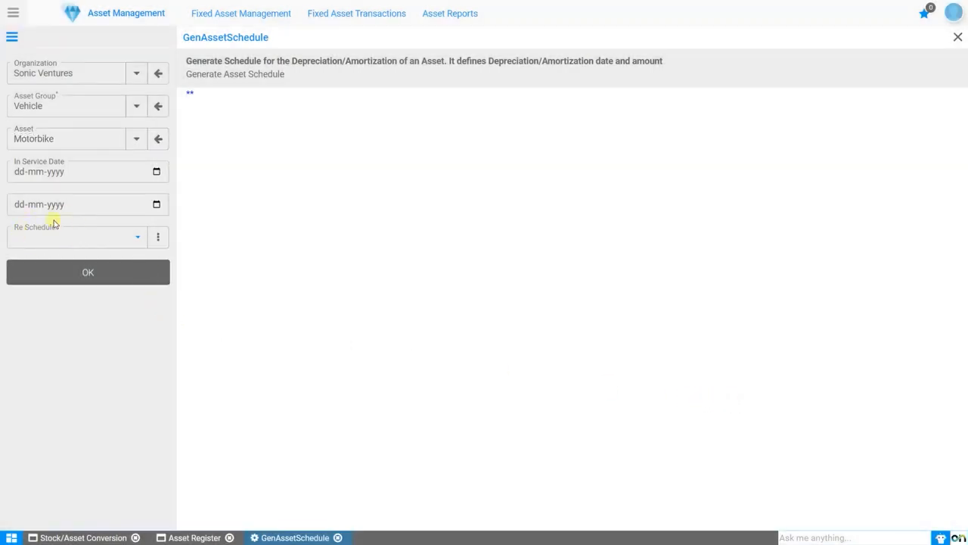
pyautogui.click(83, 272)
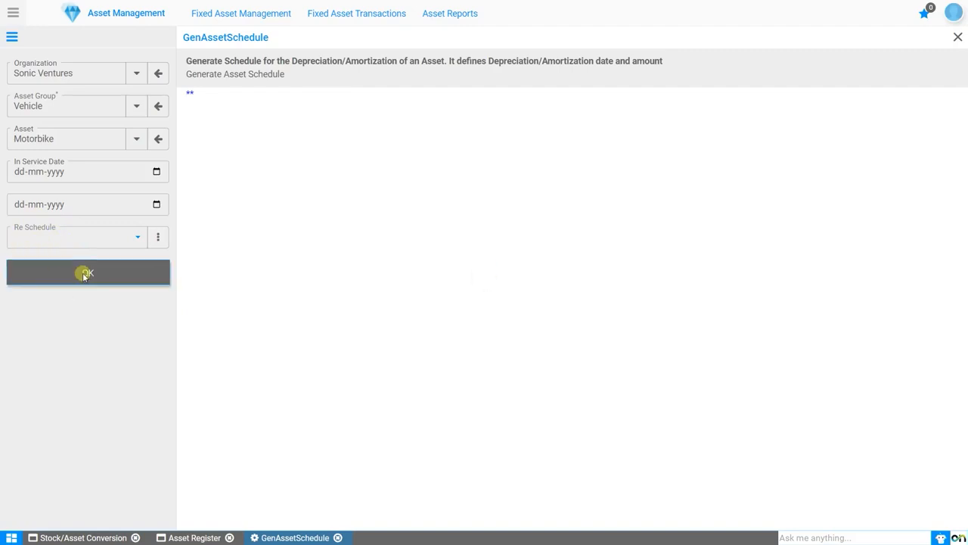
pyautogui.moveTo(217, 96); pyautogui.dragTo(383, 102)
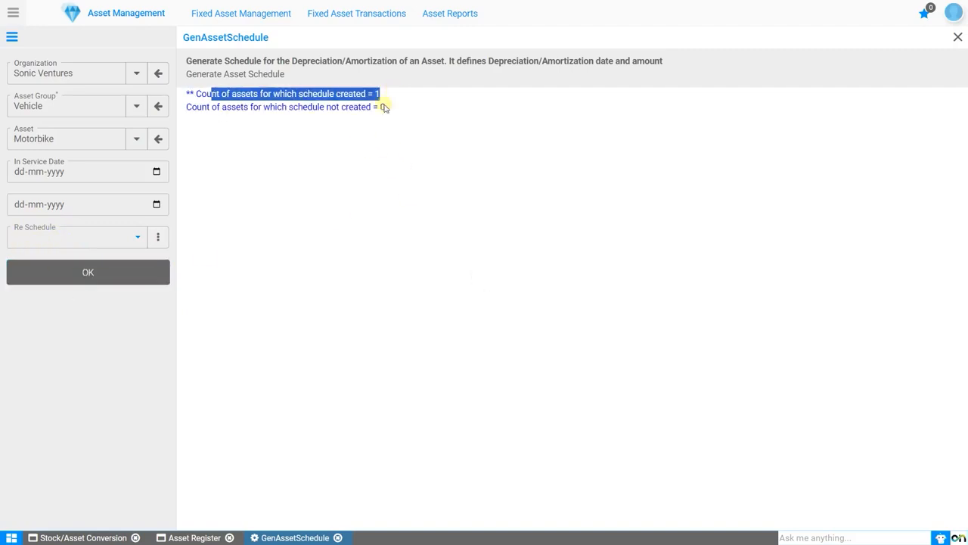
# - Return to the Motorbike's Asset Register record, review the generated depreciation lines in its asset schedules, and close the list
pyautogui.click(195, 537)
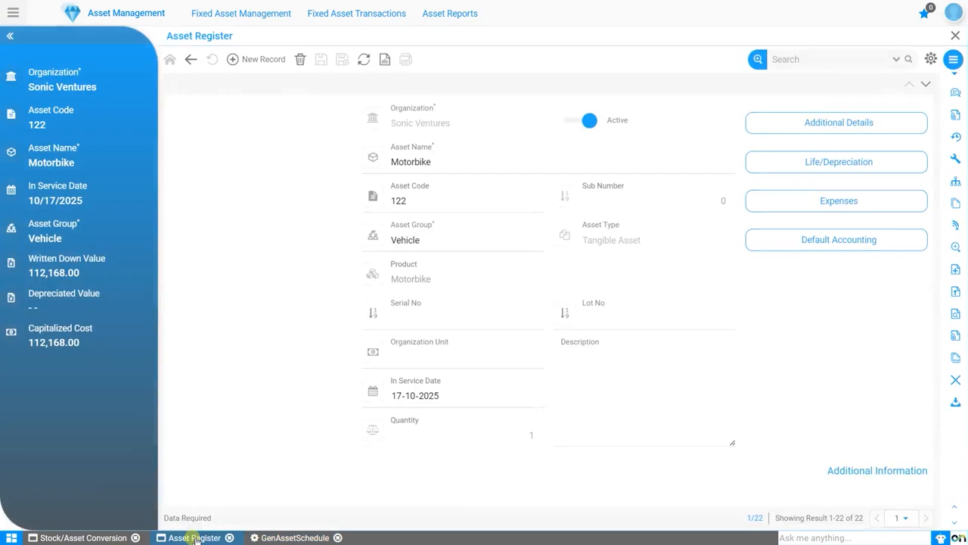
pyautogui.click(870, 168)
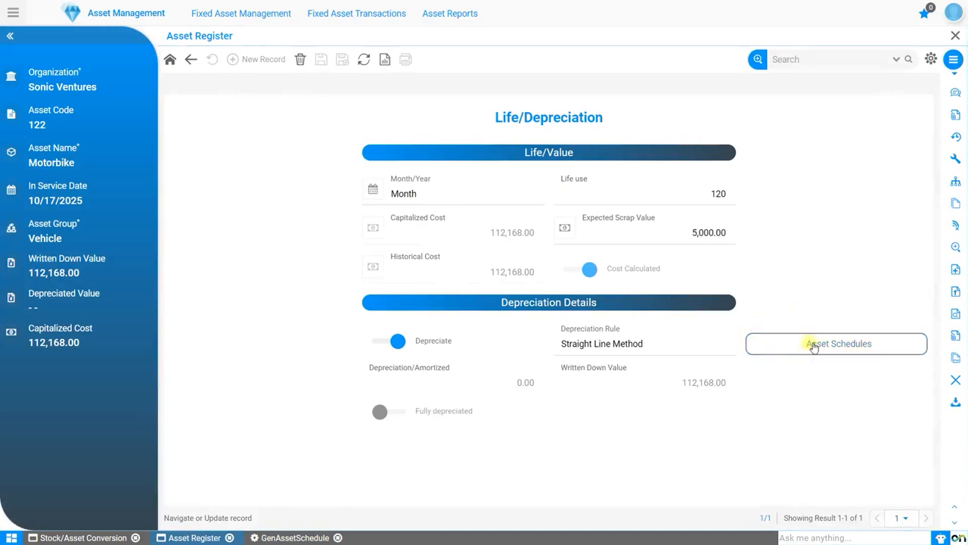
pyautogui.click(813, 345)
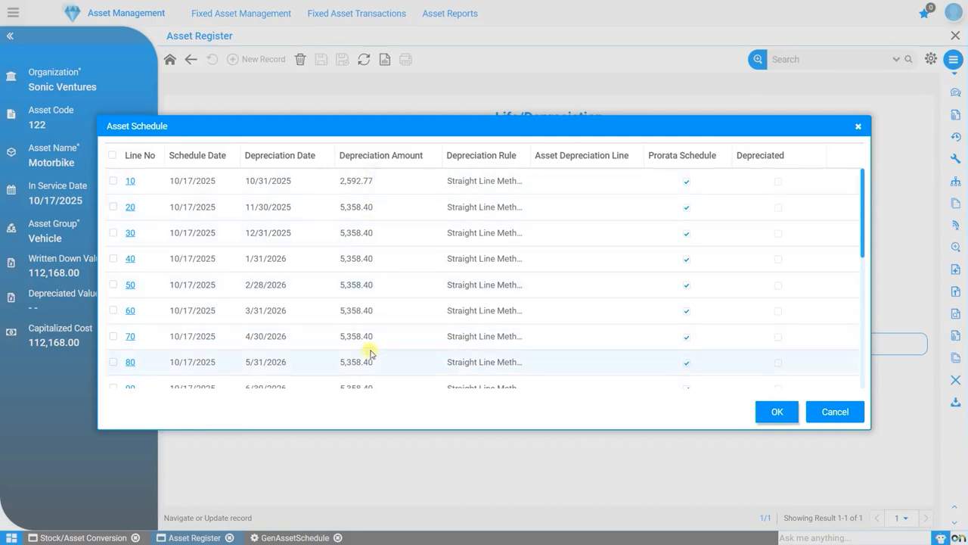
pyautogui.scroll(-5, 378, 277)
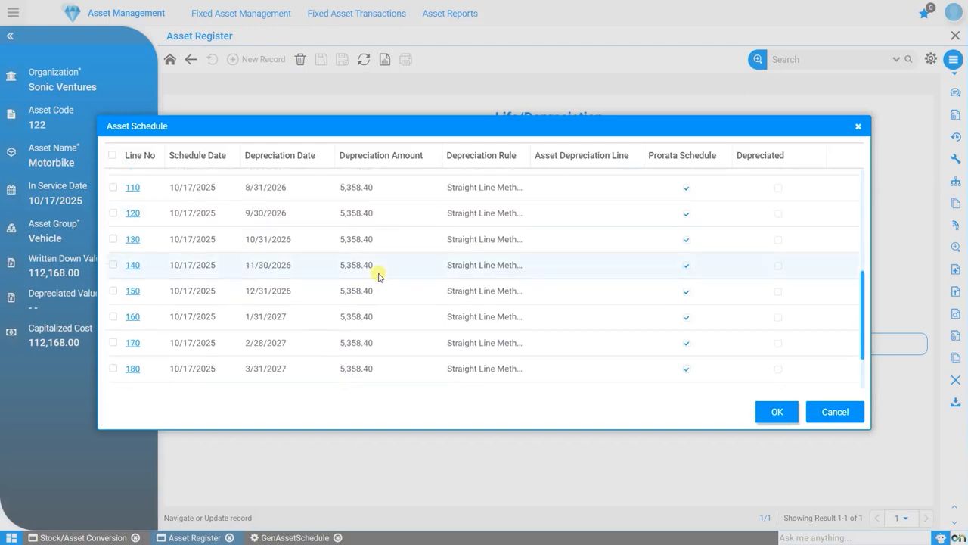
pyautogui.click(779, 413)
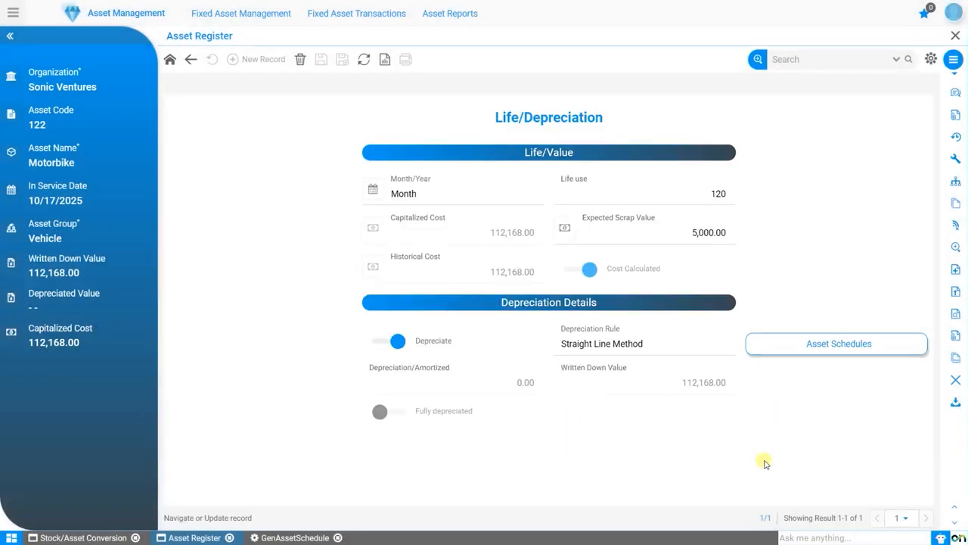